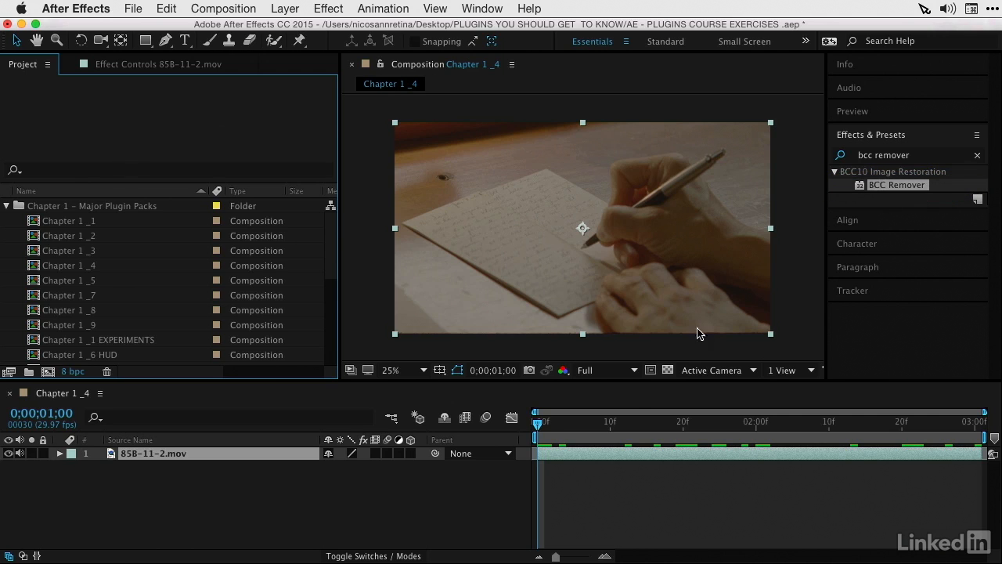
Step: Play and scrub through the 85B-11-2.mov clip to review the footage
left_click_drag(538, 429, 796, 431)
key("space")
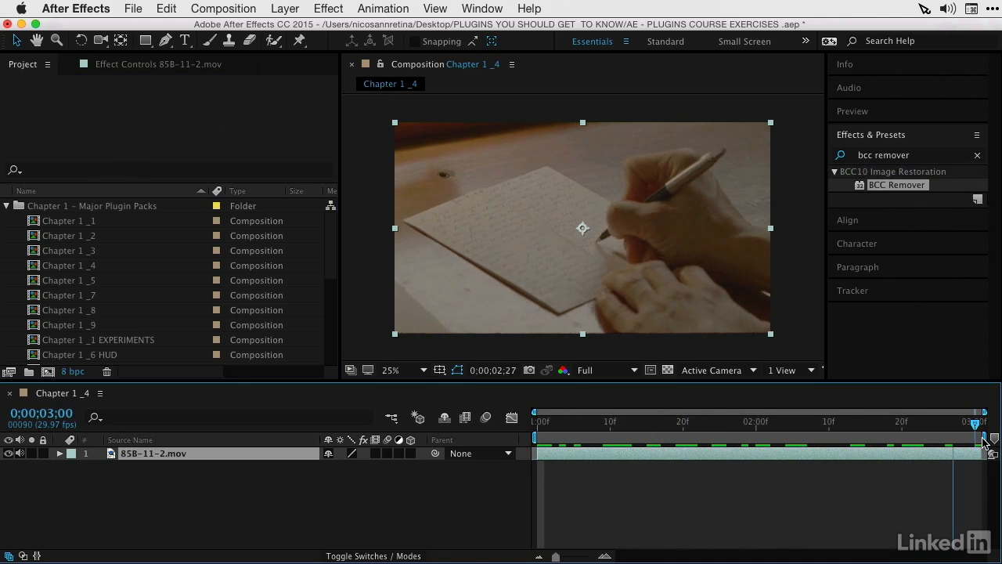
left_click_drag(744, 479, 445, 497)
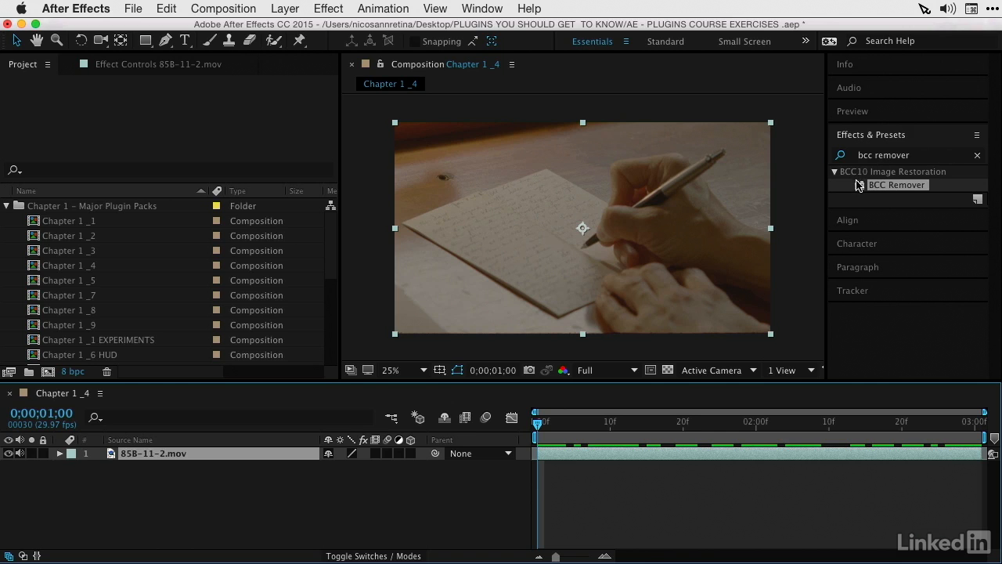
Step: Apply BCC Remover to the 85B-11-2.mov layer, placing the destination on the wood knot at 248,284 and the source beside it at 76,330
left_click_drag(870, 185, 615, 228)
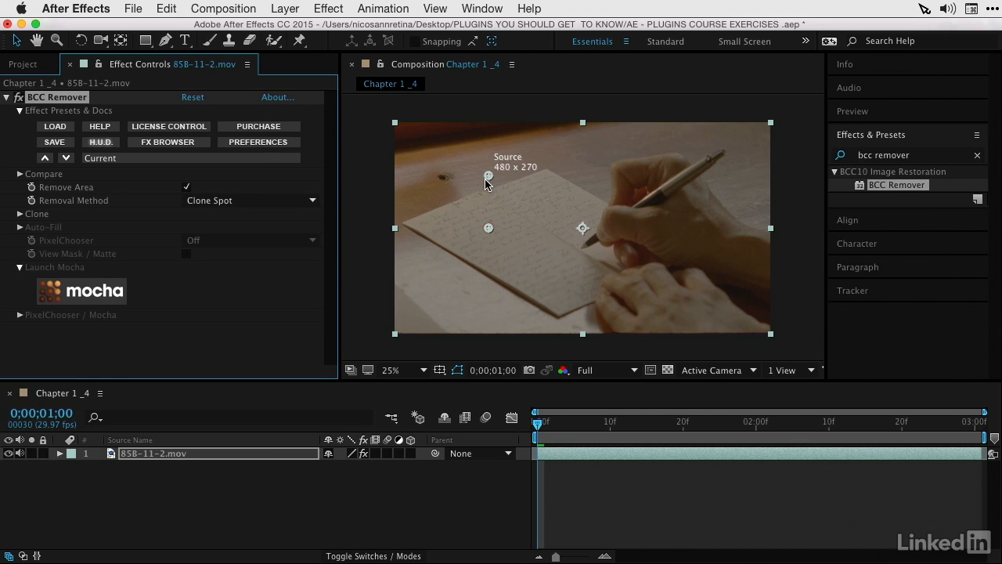
left_click(485, 227)
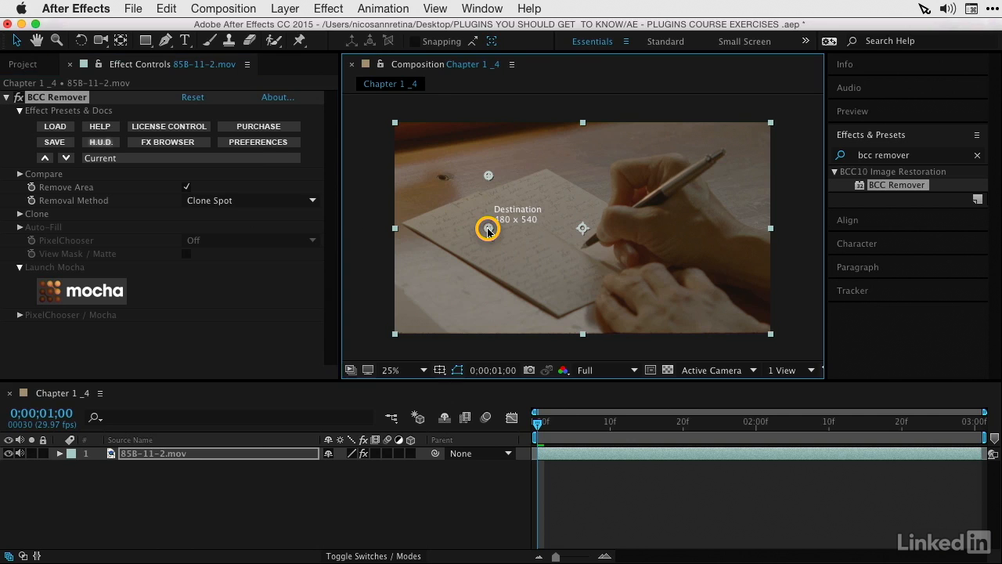
mouse_move(481, 232)
left_mouse_down()
mouse_move(444, 179)
mouse_move(425, 205)
mouse_move(410, 188)
left_mouse_up()
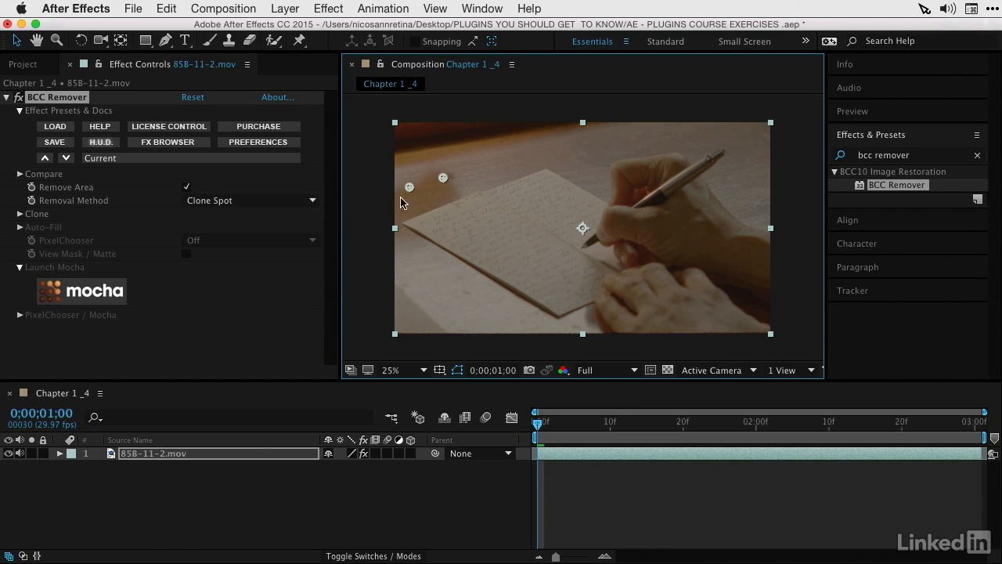
Step: Set the BCC Remover clone Radius to 47, Feather to 15 and Scale to 153
left_click(19, 214)
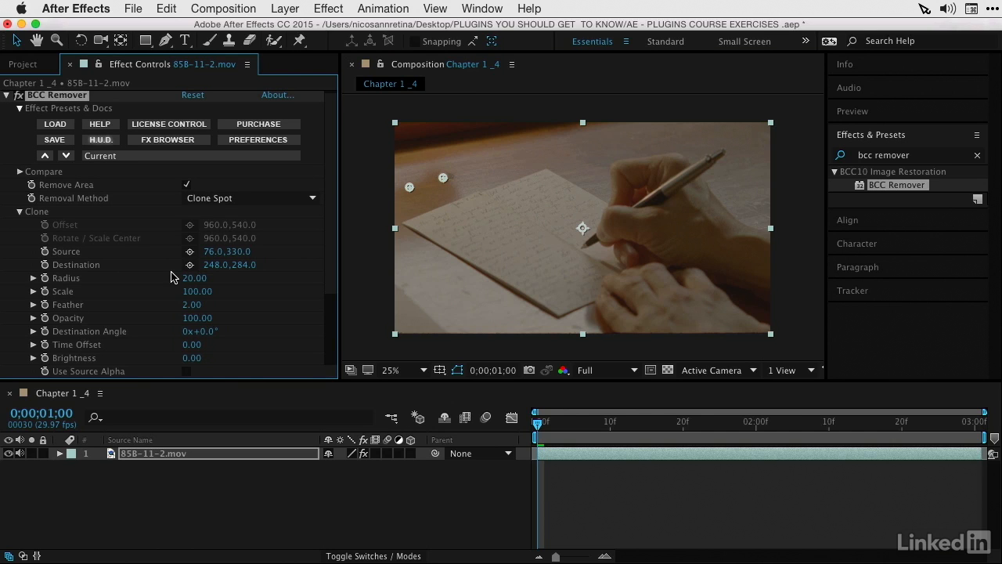
left_click_drag(185, 278, 202, 278)
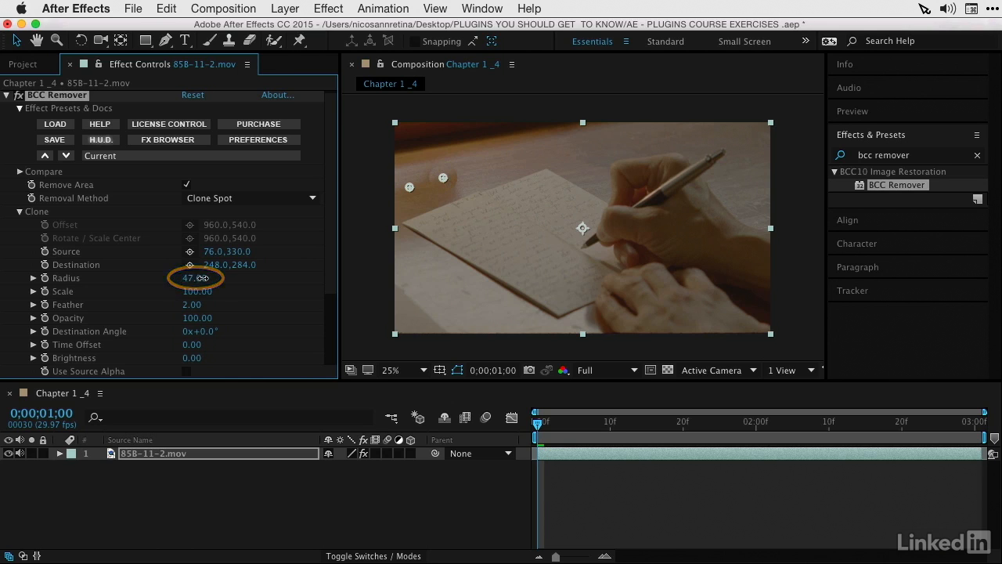
mouse_move(190, 305)
left_mouse_down()
mouse_move(202, 305)
mouse_move(197, 313)
left_mouse_up()
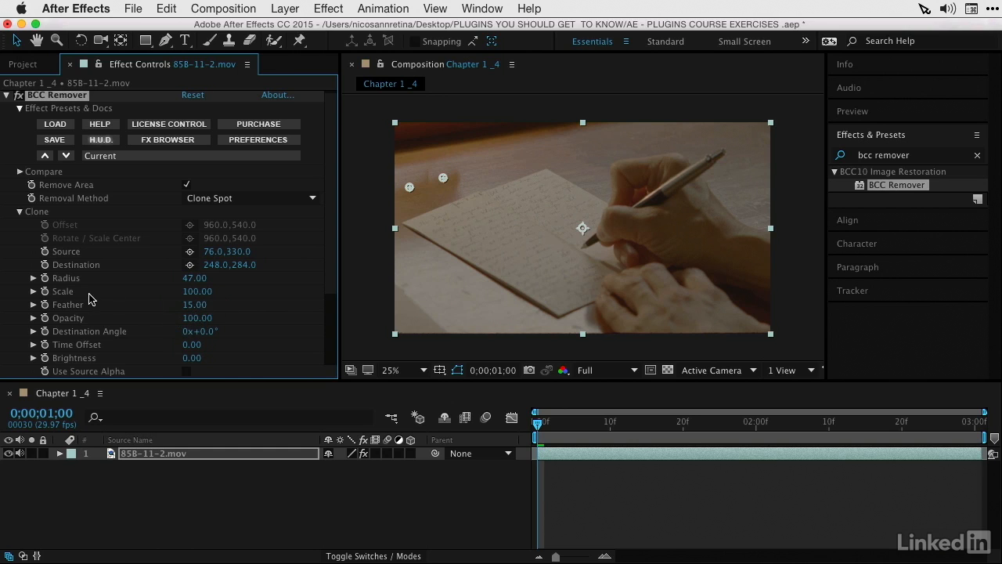
left_click(196, 290)
left_click_drag(197, 291, 232, 293)
Step: Scrub and play the composition to check the Clone Spot removal over the wood knot
left_click_drag(538, 423, 569, 420)
key("space")
key("space")
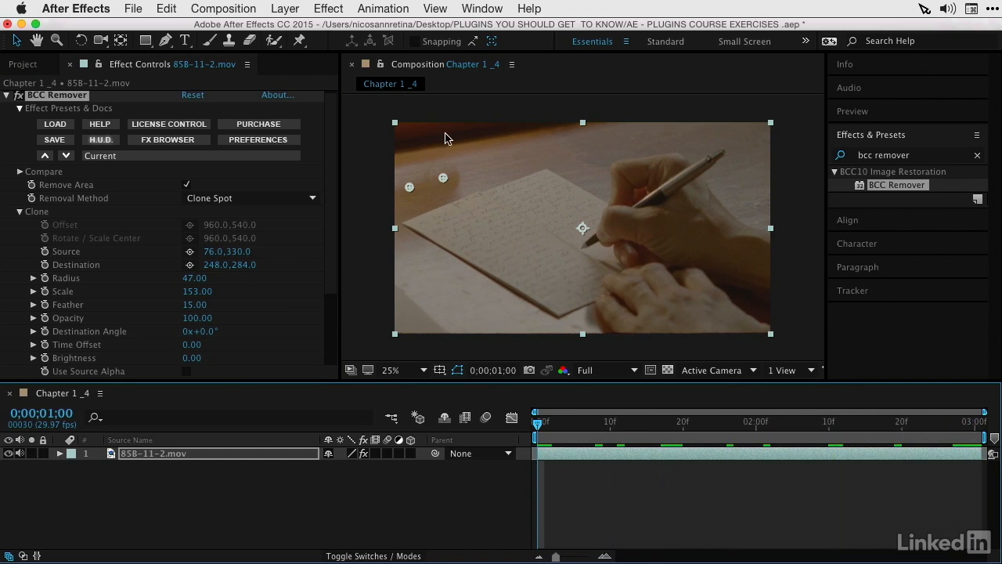
left_click_drag(560, 419, 495, 458)
Step: Set the BCC Remover Removal Method to Clone Shape and switch PixelChooser to On
left_click(224, 197)
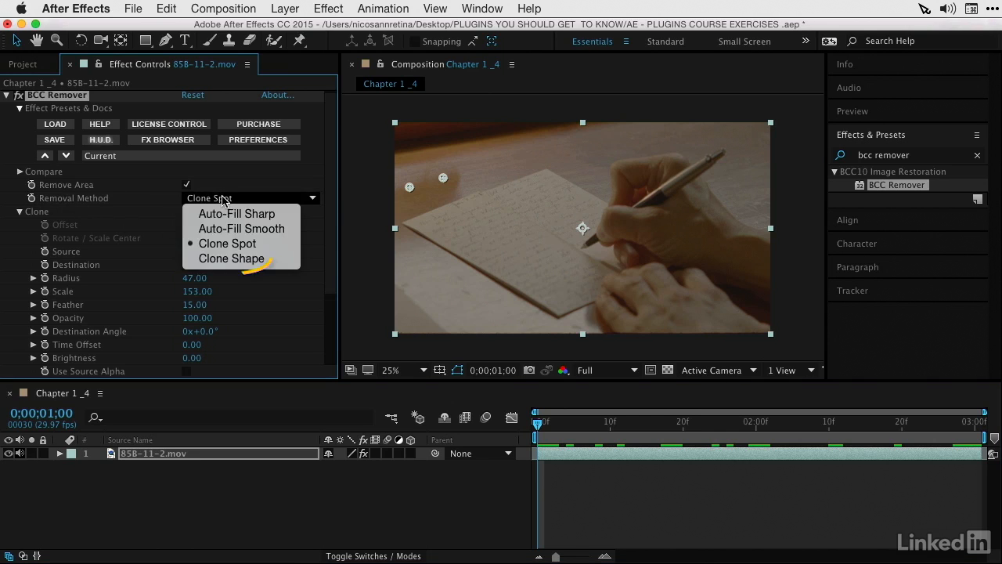
left_click(231, 256)
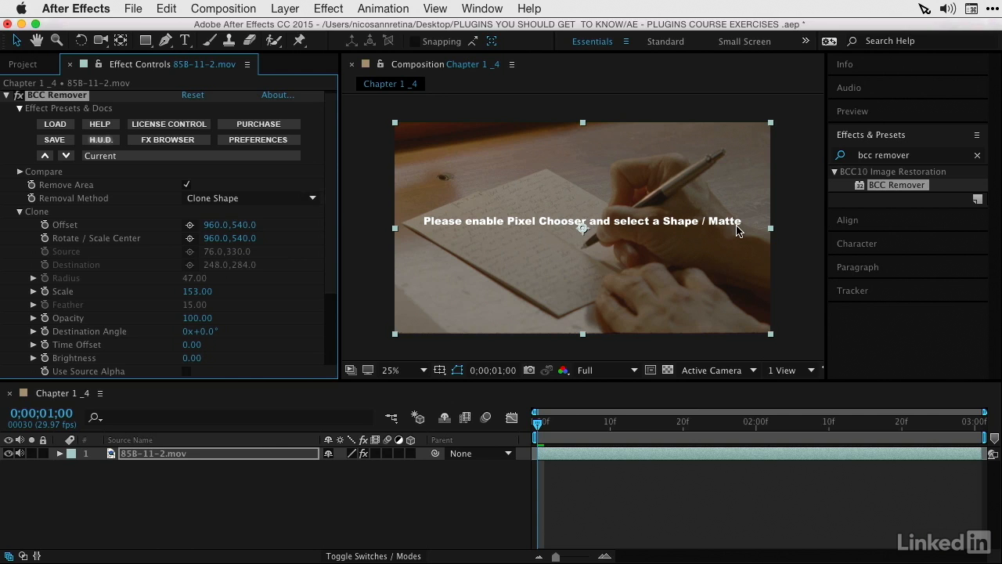
scroll(331, 227, "down", 3)
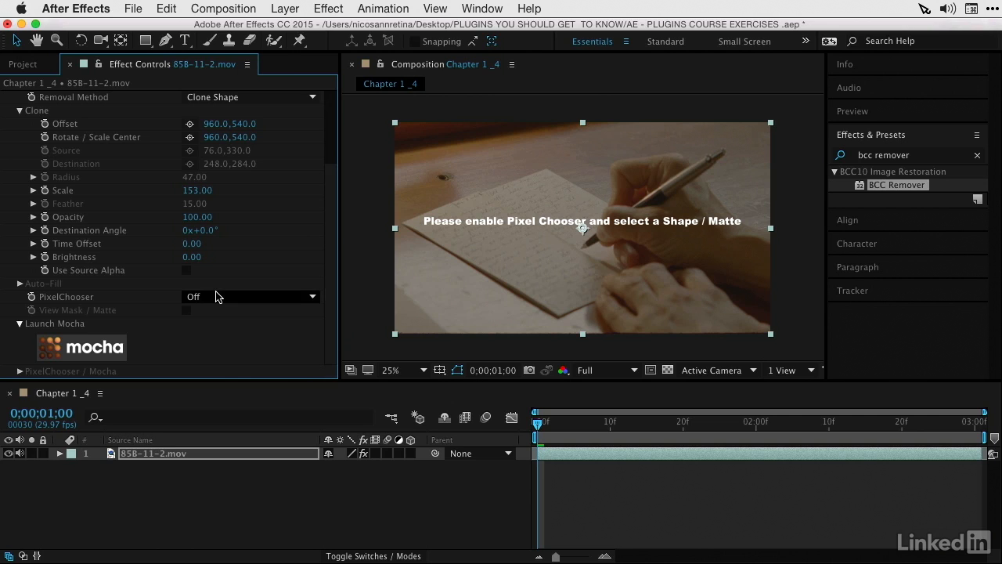
left_click_drag(217, 297, 210, 327)
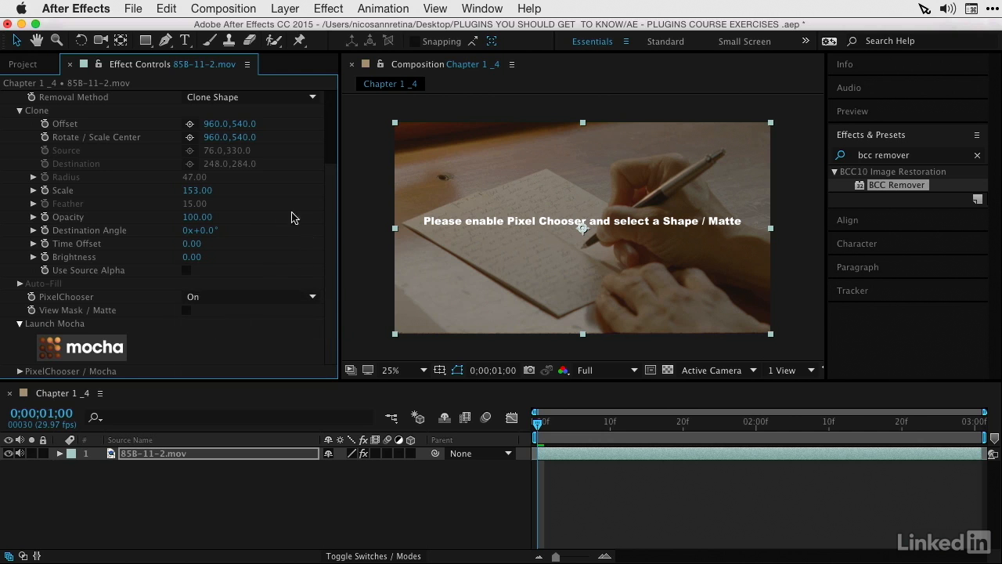
Step: Launch mocha from BCC Remover, apply its Default layout and fit the window to the screen
left_click(94, 351)
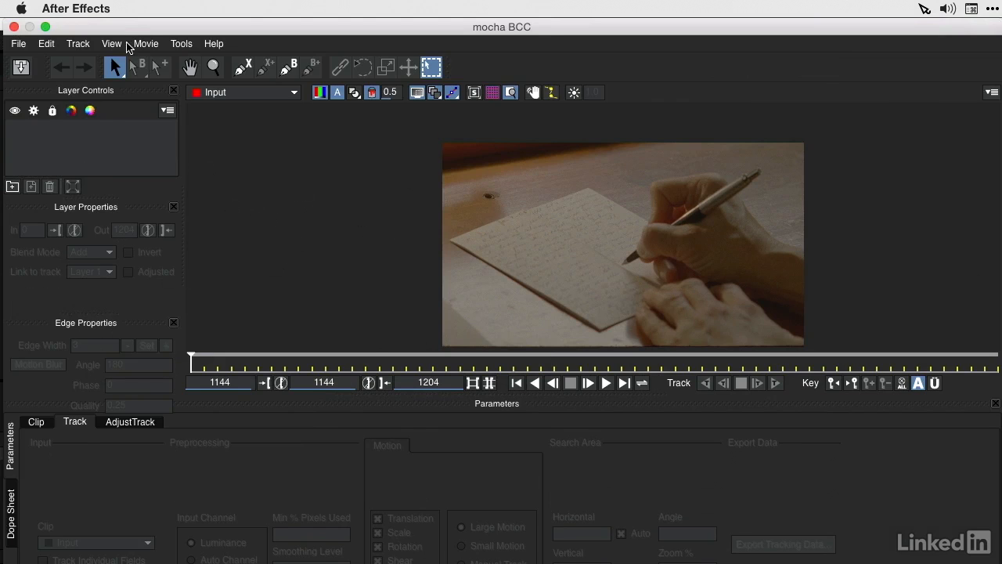
left_click_drag(119, 25, 113, 24)
left_click(39, 26)
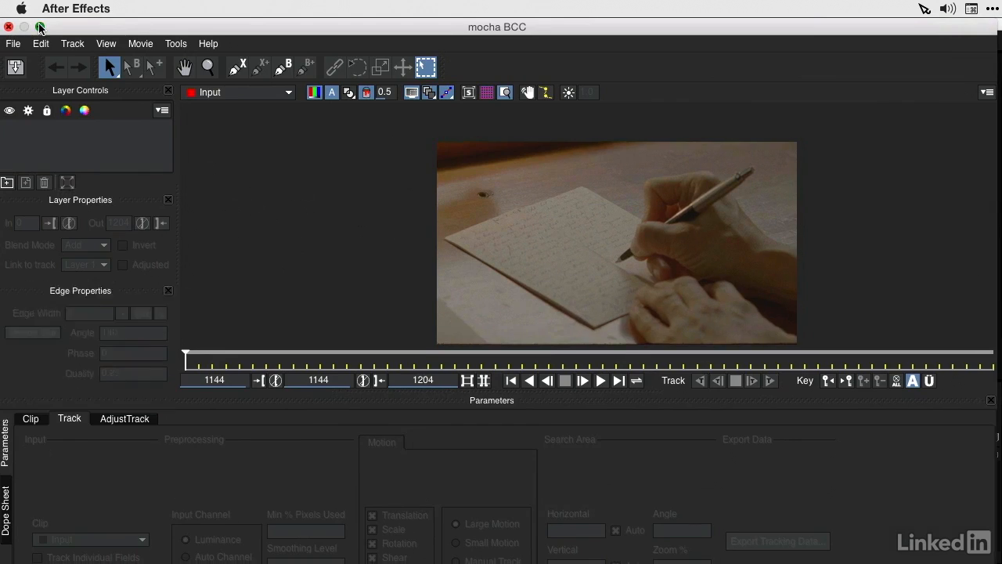
left_click(97, 45)
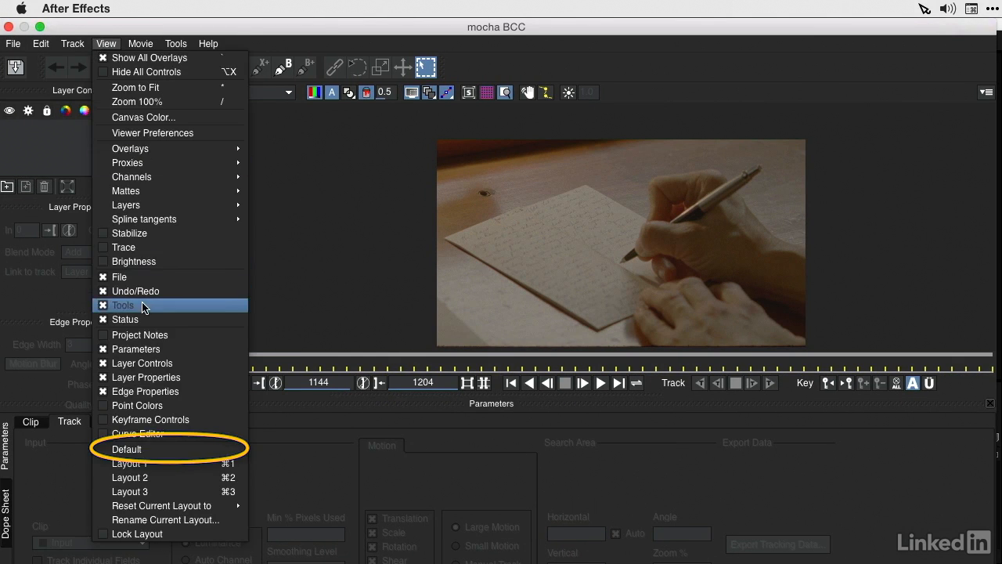
left_click(126, 449)
left_click(41, 27)
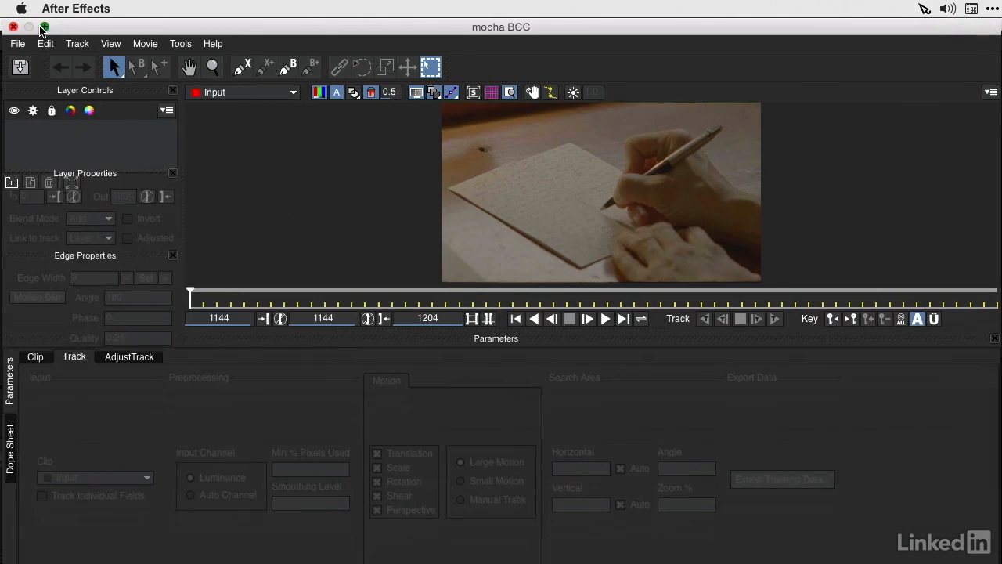
left_click_drag(93, 24, 90, 28)
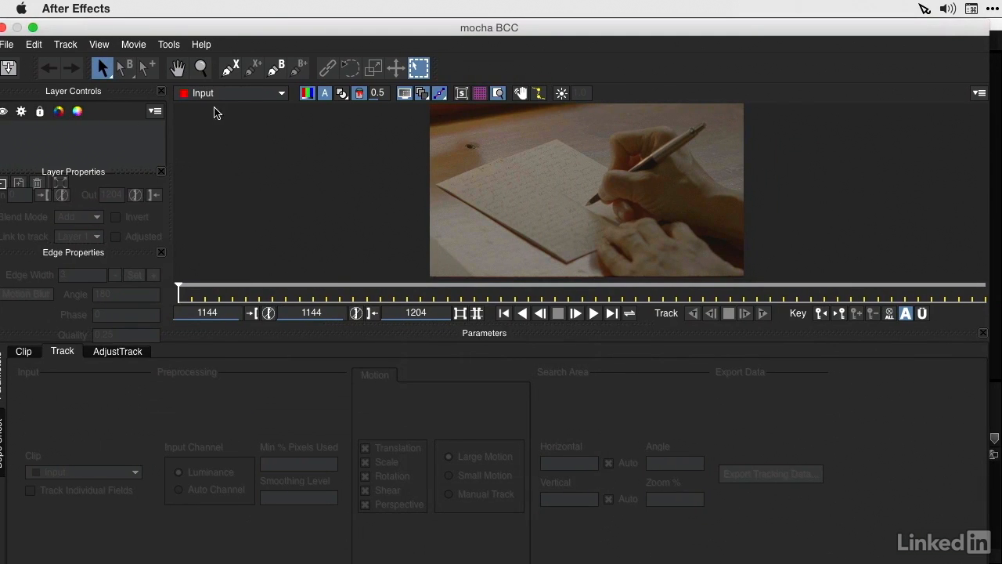
Step: Draw a closed X-spline around the dark wood knot and shorten all its point handles to round the shape
left_click(231, 68)
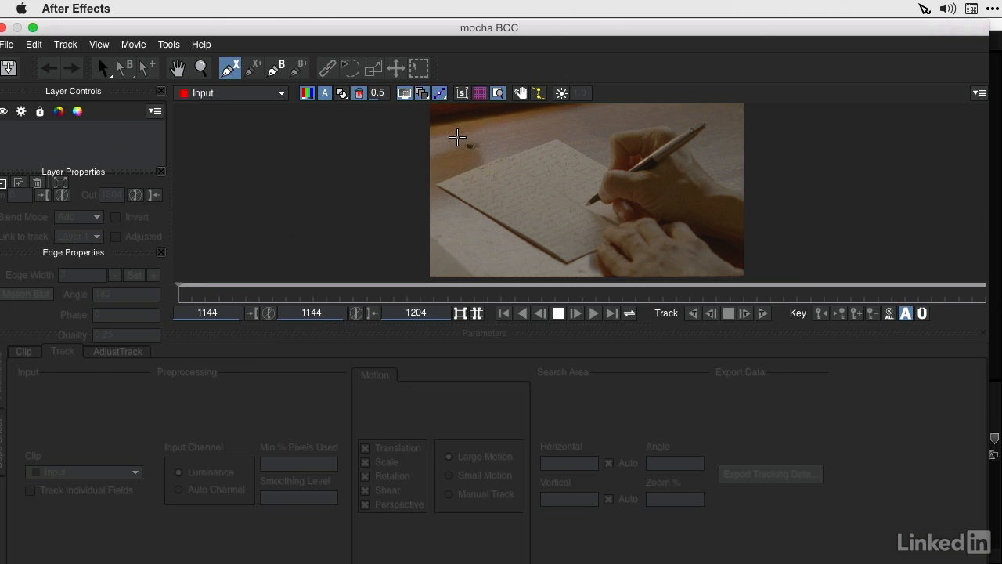
left_click(434, 138)
left_click(512, 131)
left_click(483, 134)
left_click(494, 150)
left_click(470, 160)
left_click(453, 153)
left_click(455, 147)
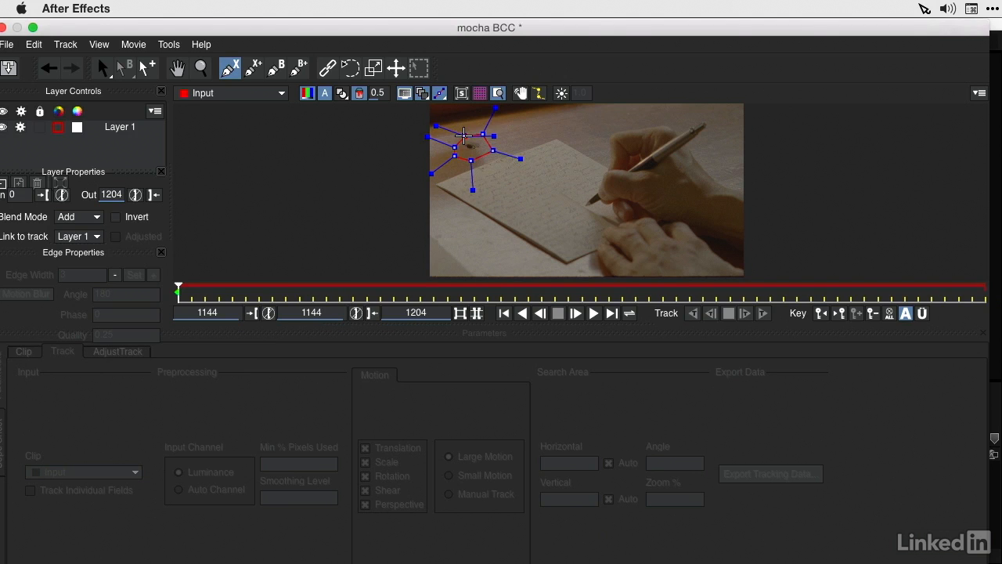
left_click(464, 136)
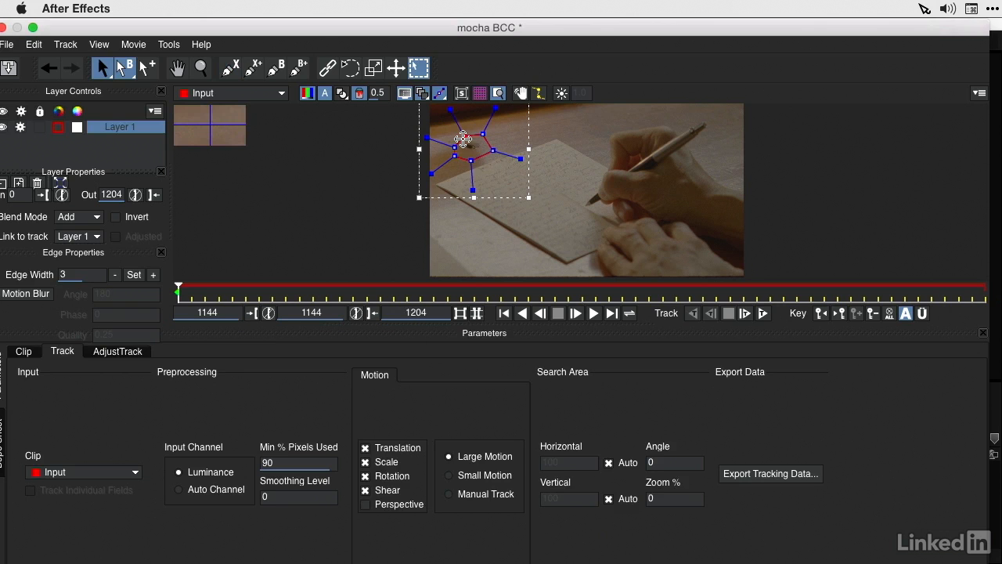
left_click_drag(496, 108, 530, 96)
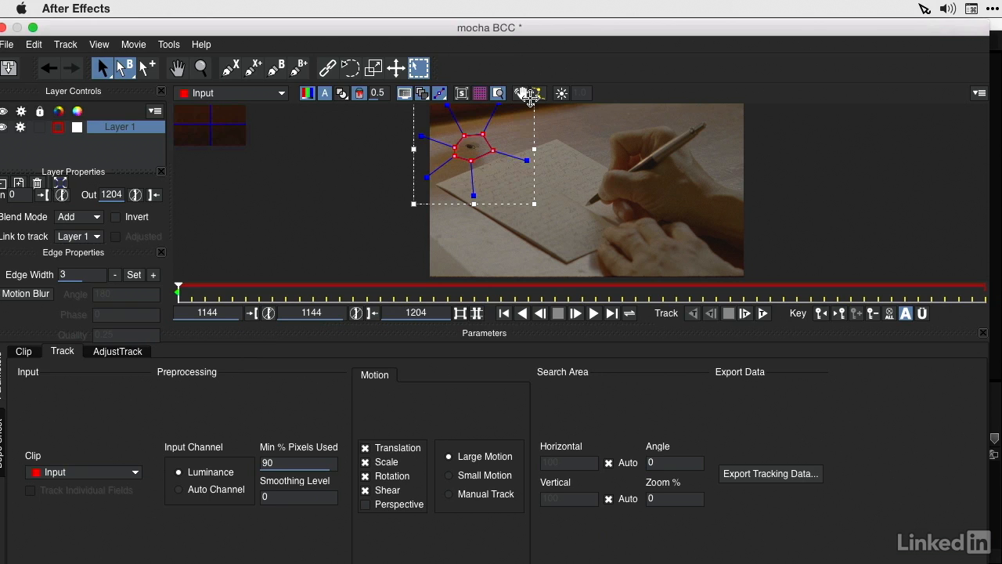
left_click(530, 95)
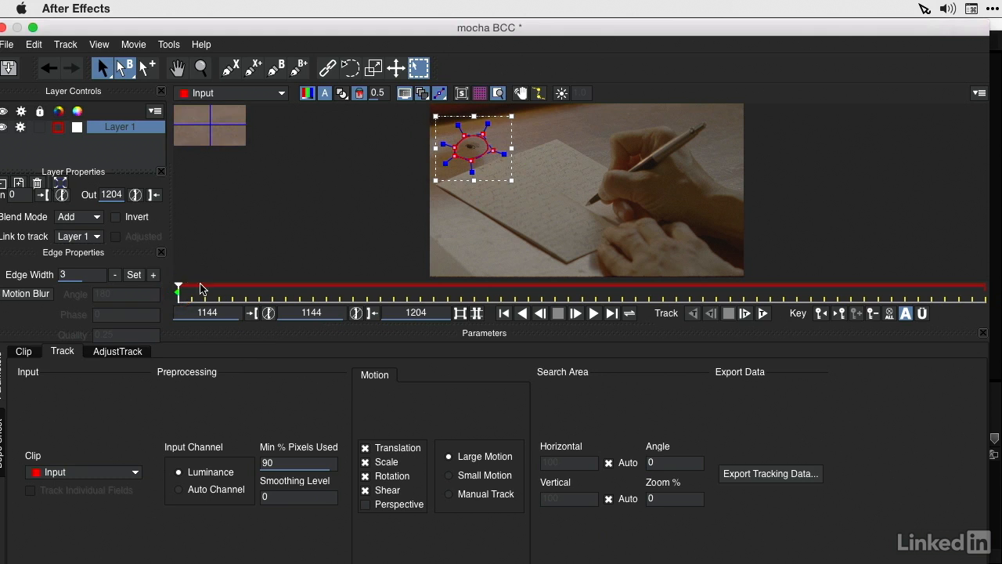
Step: Limit the tracked motion to Translation only and track the knot spline forward to frame 1204
left_click_drag(180, 290, 168, 314)
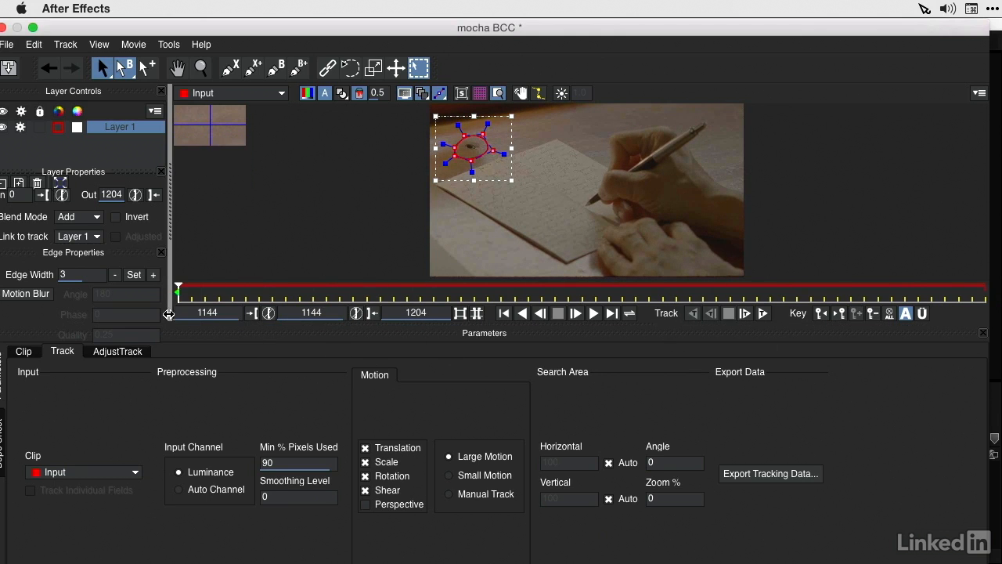
left_click(365, 463)
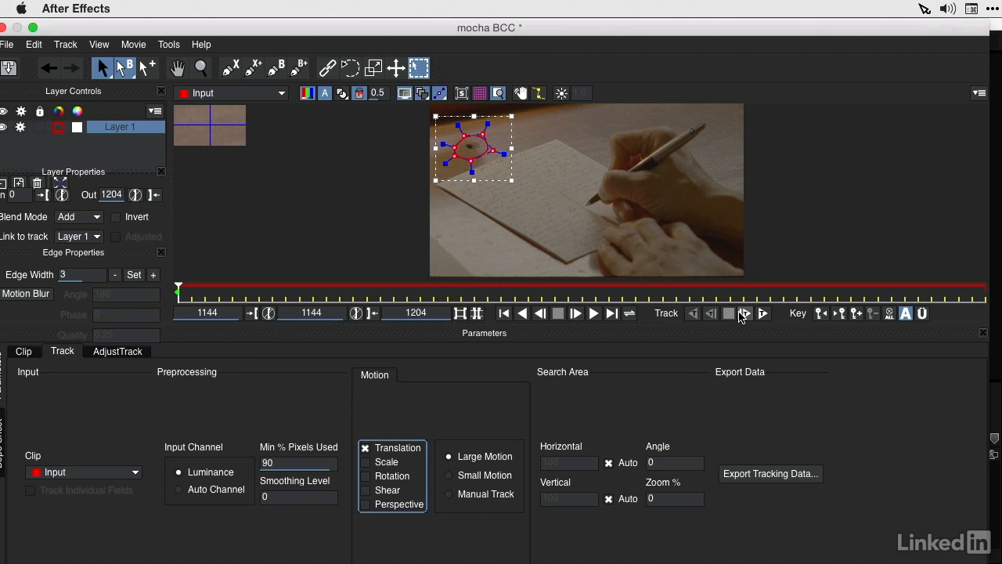
left_click(762, 313)
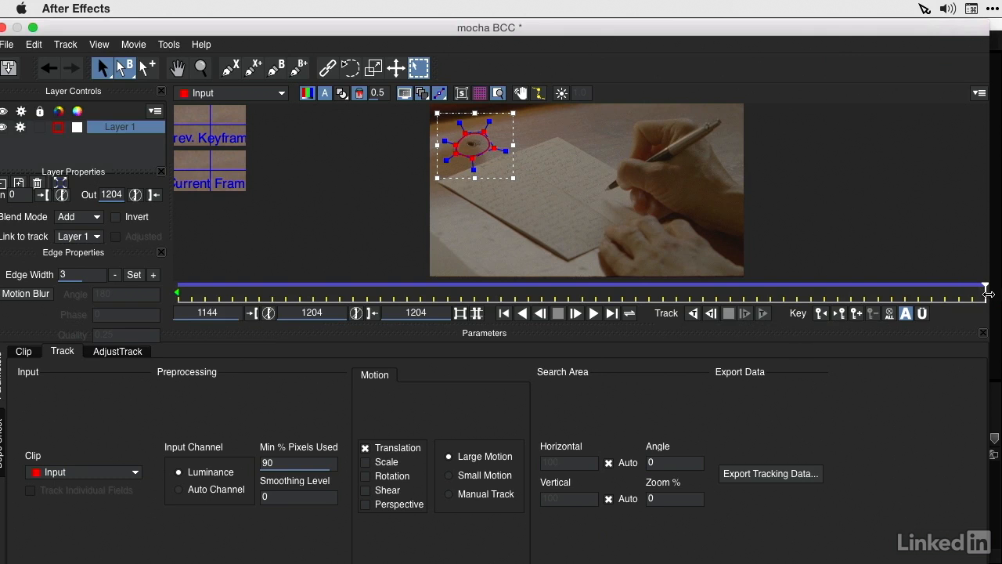
Step: Scrub the tracked frames and display the planar surface and grid to check how the track follows the knot
left_click_drag(982, 293, 170, 328)
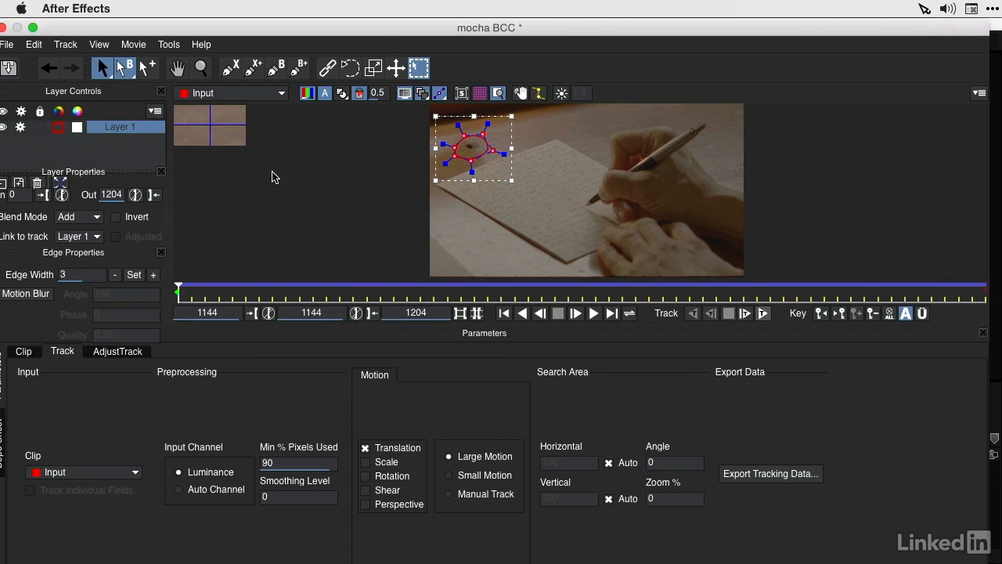
left_click(462, 94)
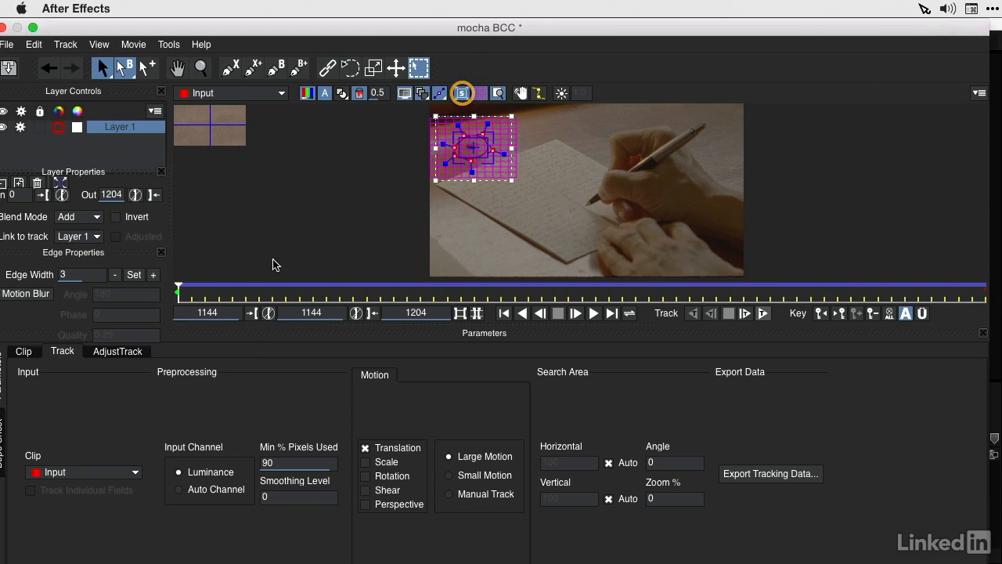
left_click_drag(178, 291, 157, 233)
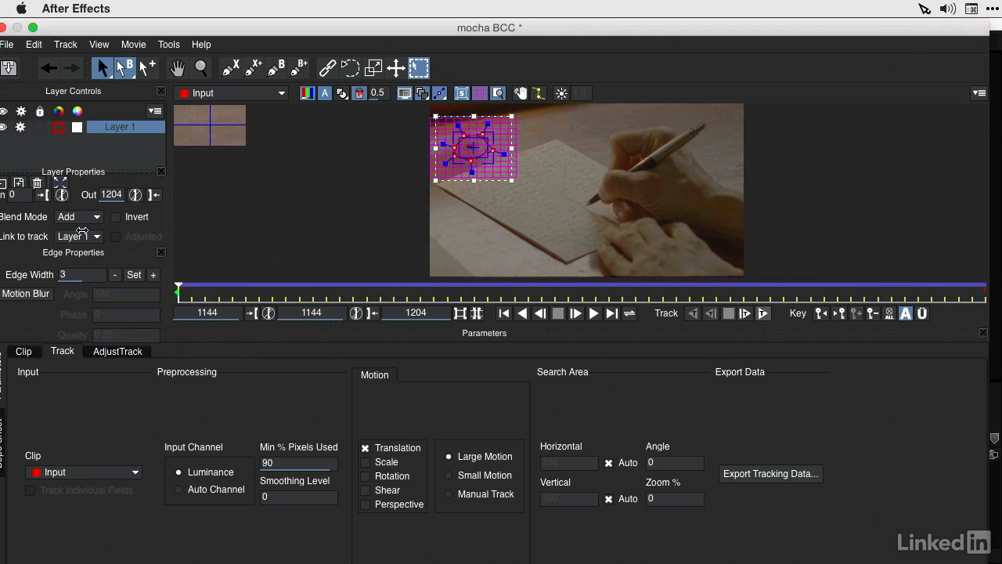
Step: Save and close the mocha session, and inspect the tracked shape over time with View Mask / Matte enabled
left_click(4, 28)
left_click(649, 112)
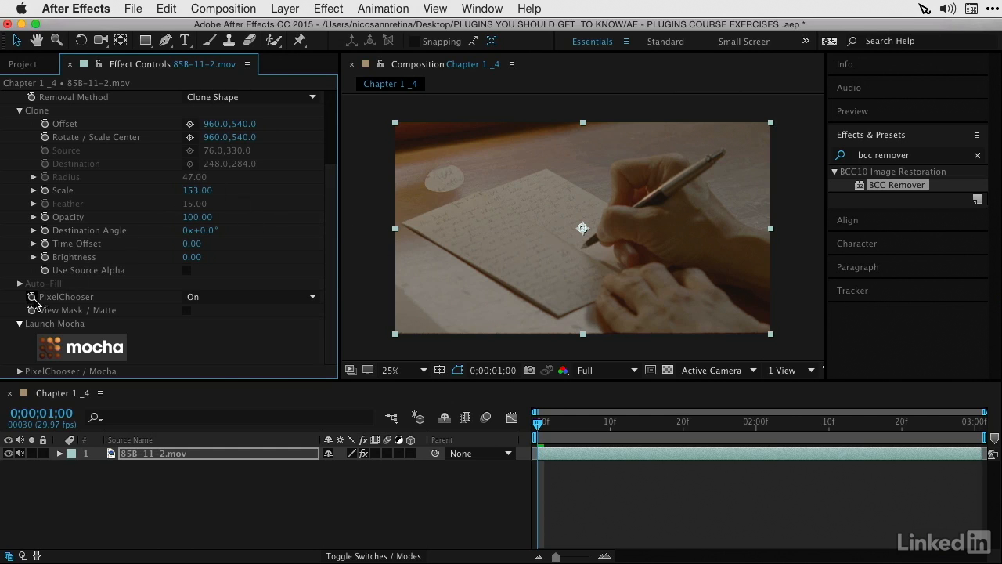
left_click(186, 310)
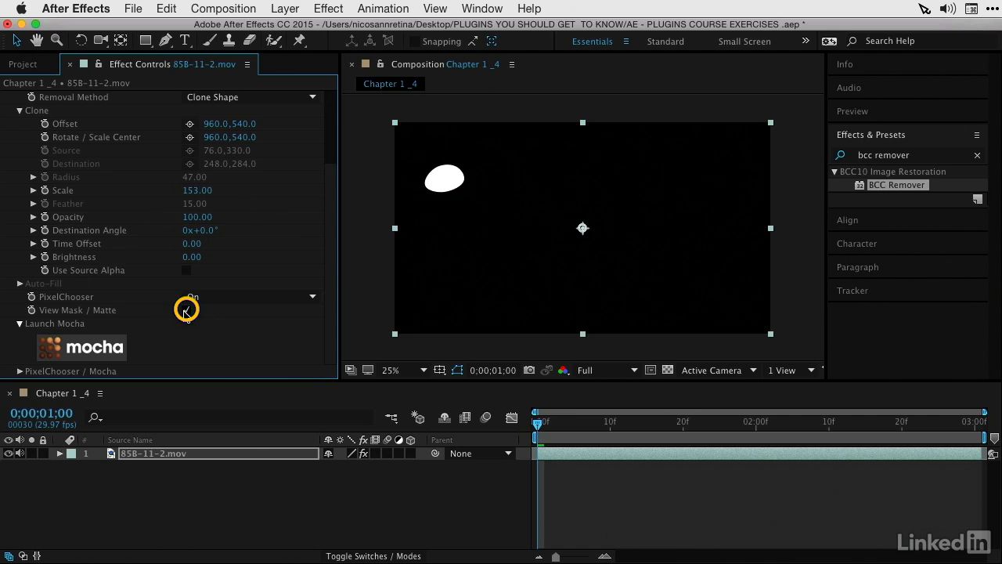
left_click_drag(537, 423, 463, 496)
Step: Set the Feather of the PixelChooser / Mocha mask to 20
scroll(35, 113, "down", 10)
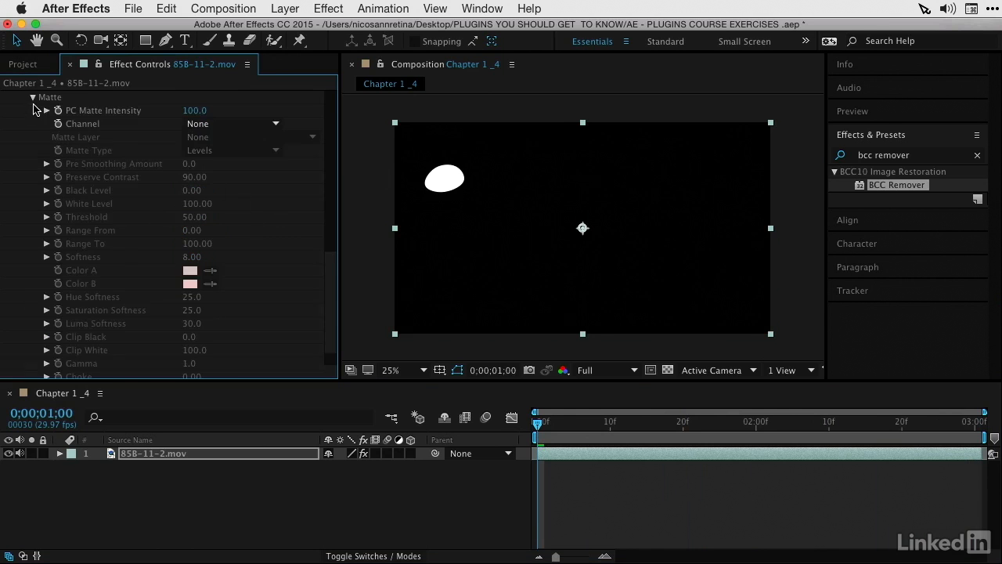
left_click(33, 98)
left_click(34, 358)
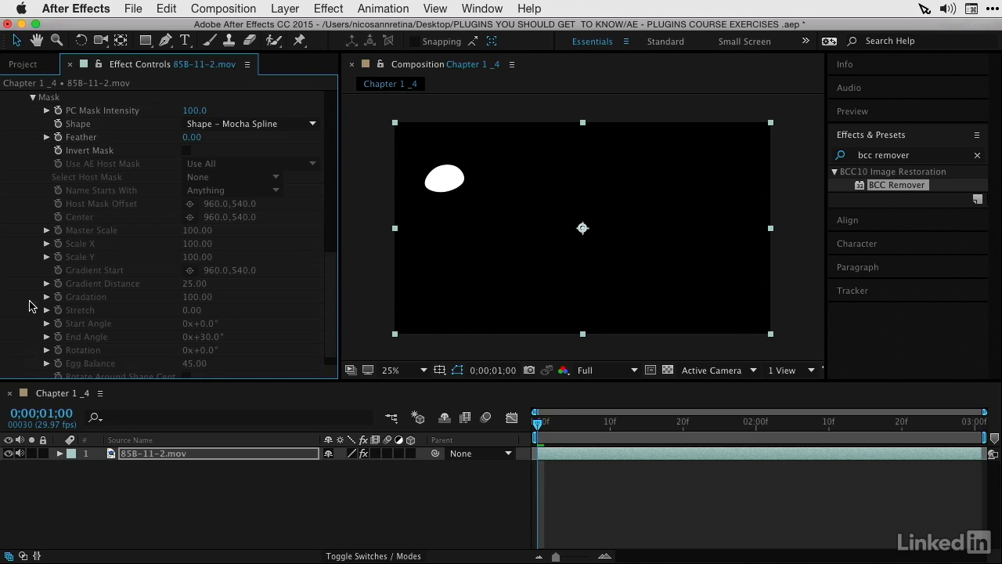
left_click(188, 139)
left_click_drag(188, 138, 204, 138)
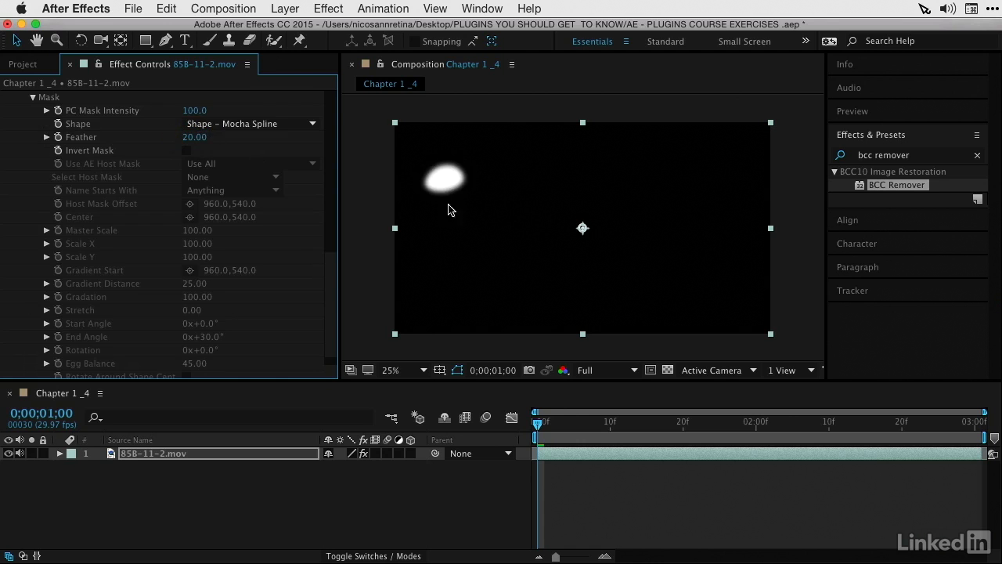
left_click(32, 98)
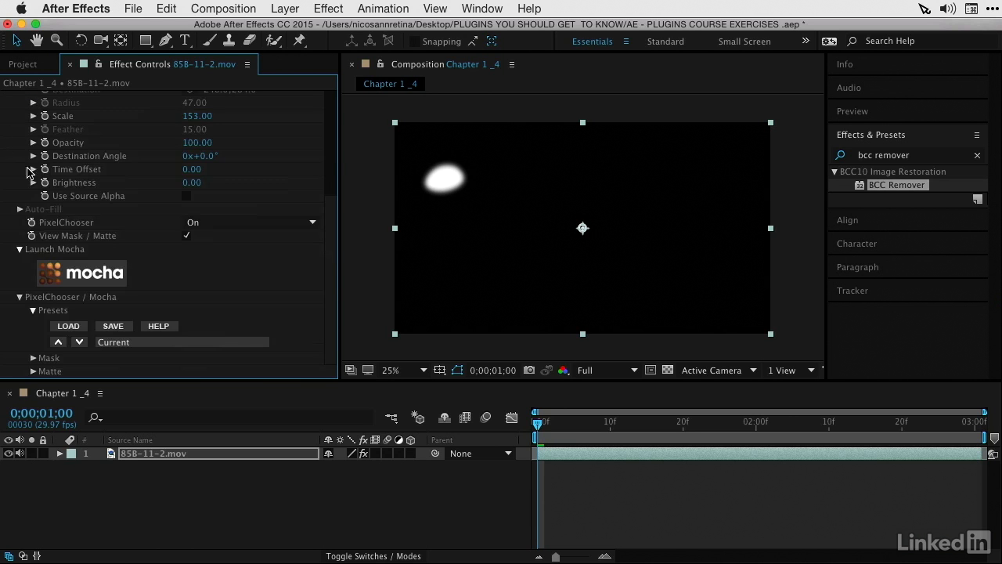
Step: Turn off View Mask / Matte in BCC Remover and preview the clip to check the cloned patch over the knot
left_click(186, 236)
left_click_drag(329, 261, 307, 128)
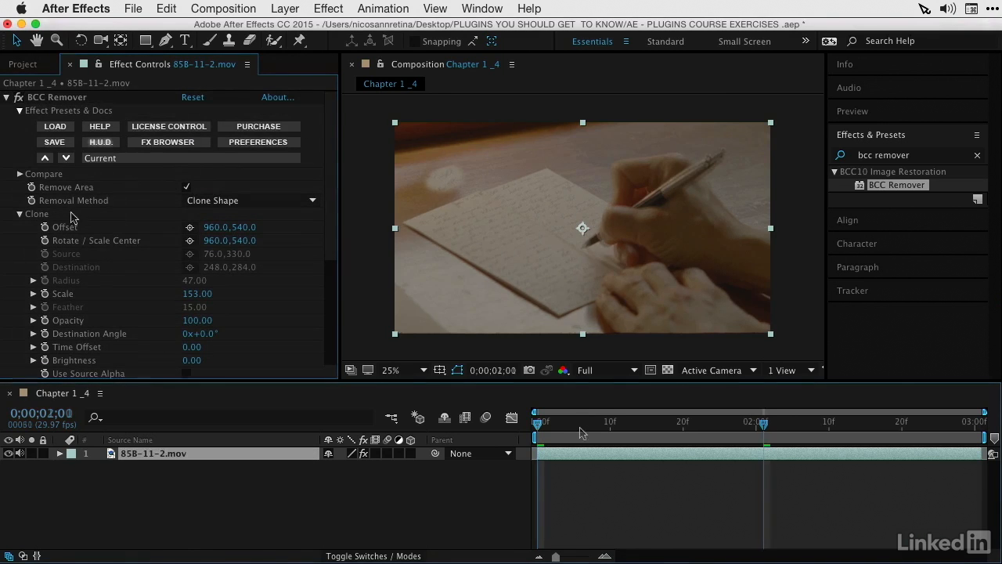
key("space")
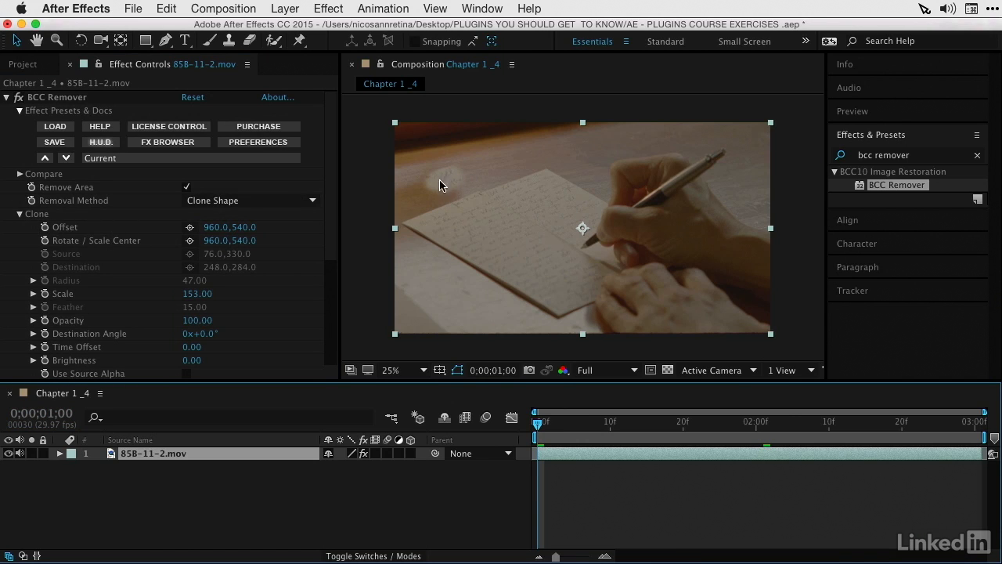
Step: Set the Clone Scale of the BCC Remover effect to 110
left_click(195, 293)
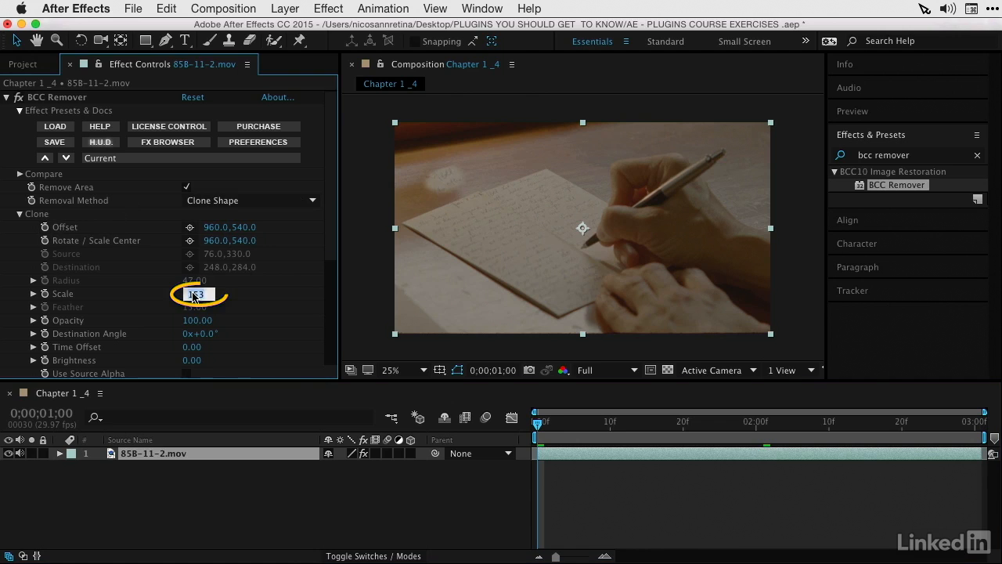
type("110")
key("Return")
Step: Set the Clone Offset to 749, 581 and scrub through the shot to check the patched table area
left_click(213, 228)
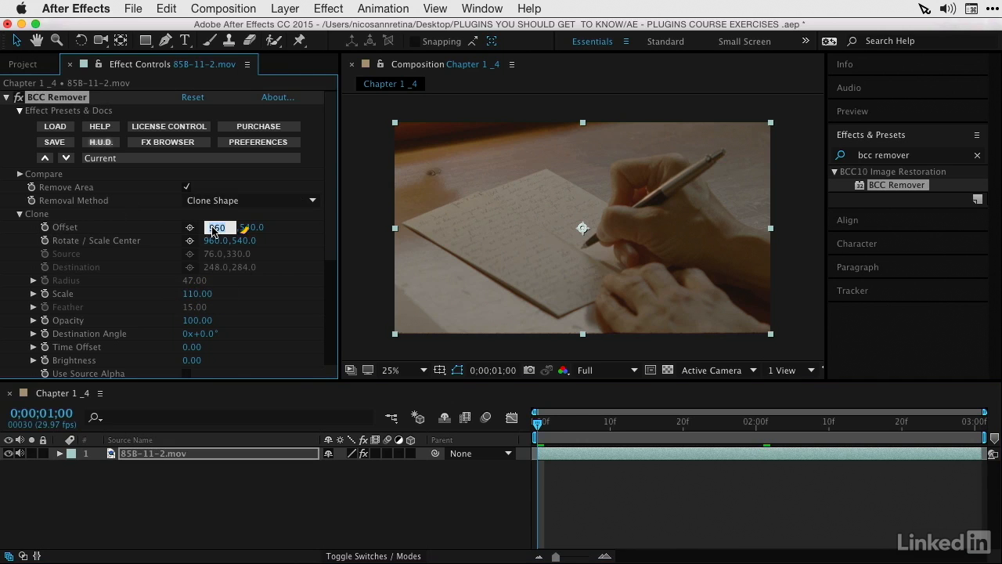
type("773")
key("Tab")
type("5")
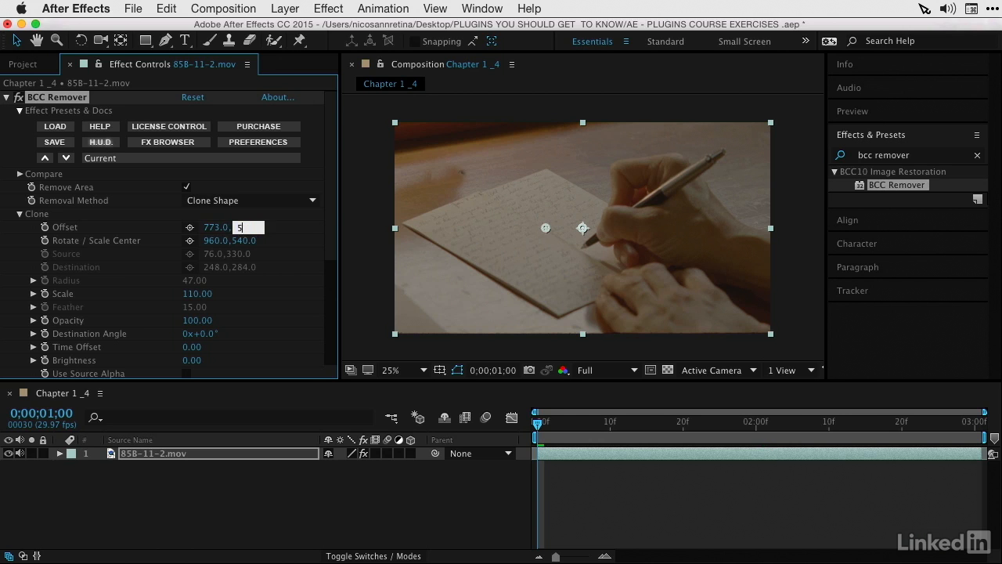
type("85")
key("Return")
left_click_drag(619, 420, 933, 440)
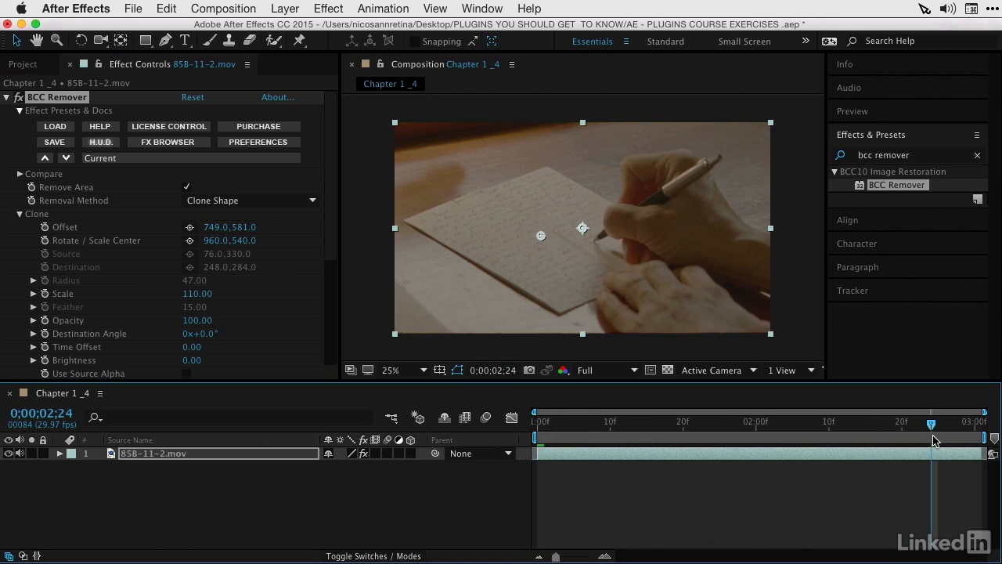
left_click_drag(934, 440, 810, 442)
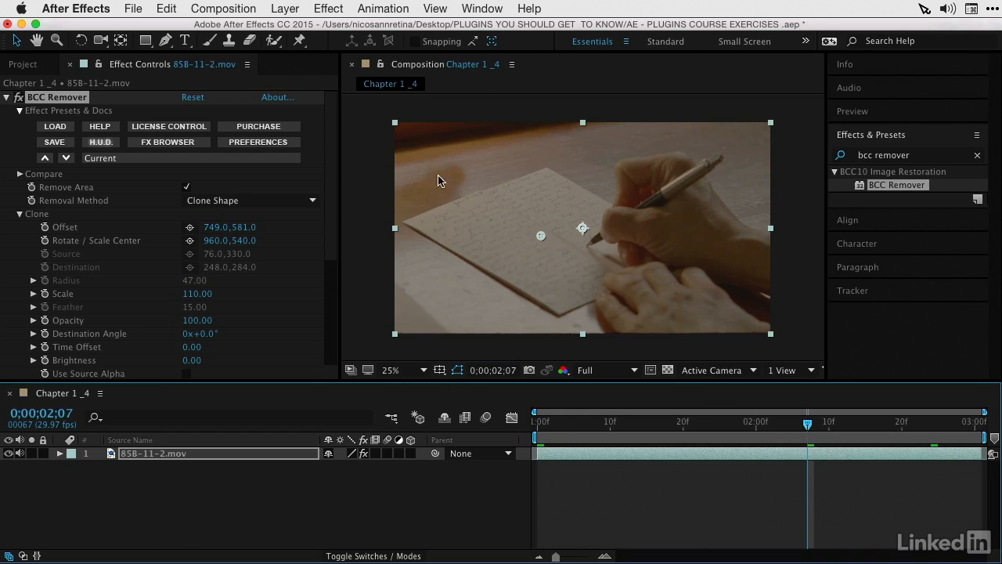